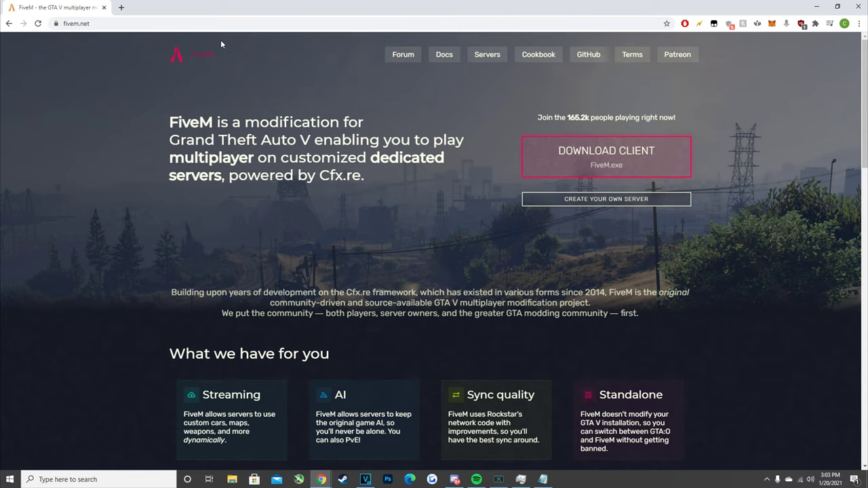
# Download the FiveM client after agreeing to the Terms of Service, then run FiveM.exe
pyautogui.click(603, 162)
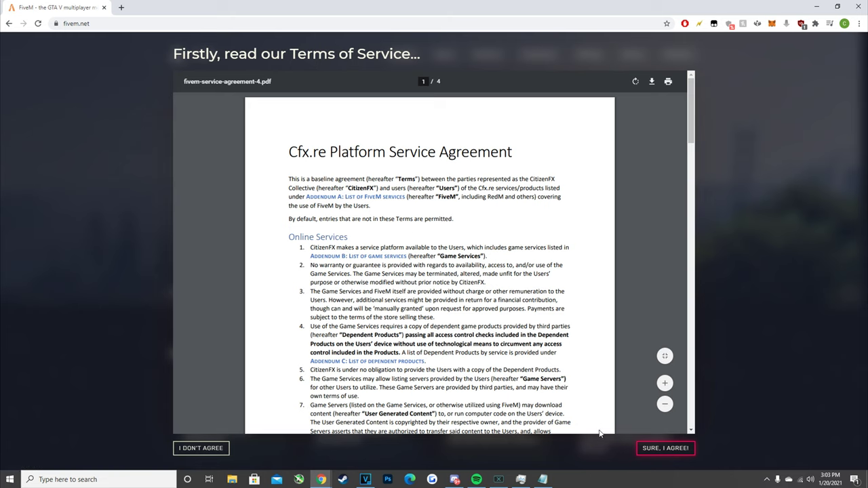
pyautogui.click(675, 444)
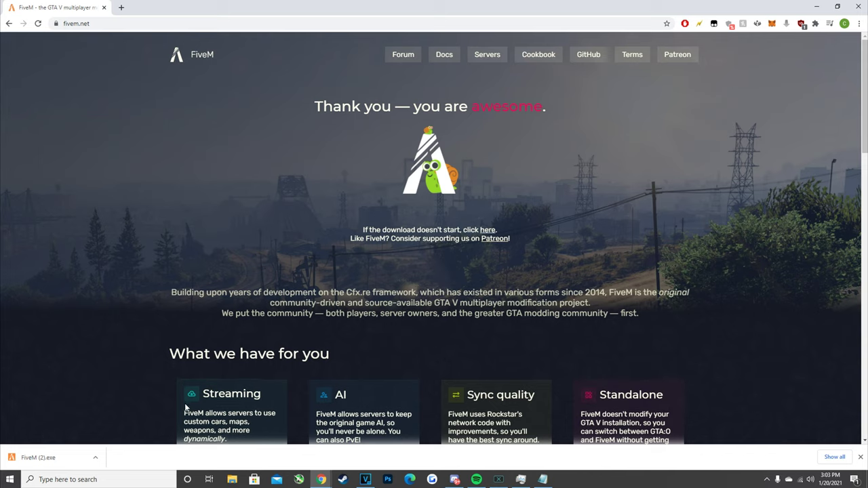
pyautogui.click(63, 456)
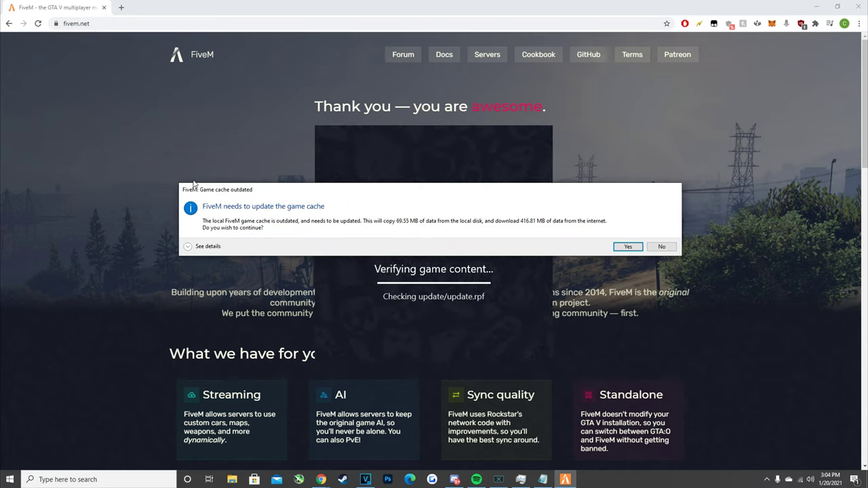
# Approve the 416.81 MB game cache update so FiveM loads its main menu
pyautogui.moveTo(316, 194)
pyautogui.mouseDown()
pyautogui.moveTo(342, 160)
pyautogui.moveTo(291, 223)
pyautogui.moveTo(306, 203)
pyautogui.mouseUp()
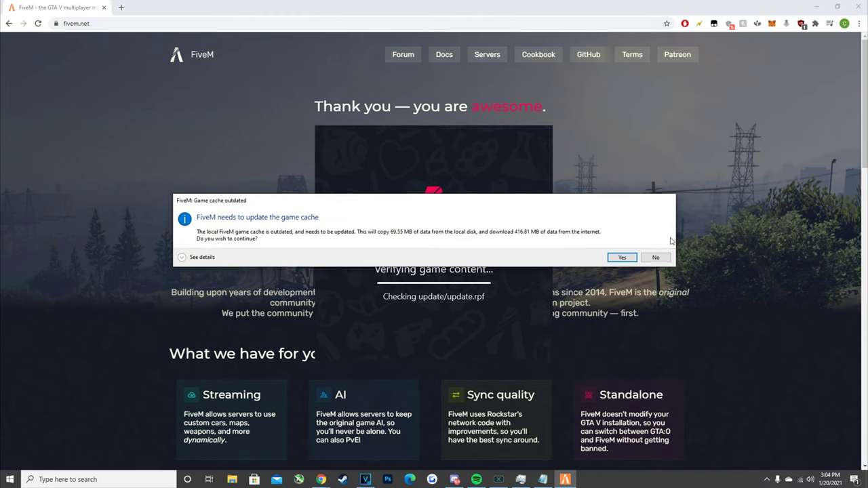
pyautogui.click(617, 257)
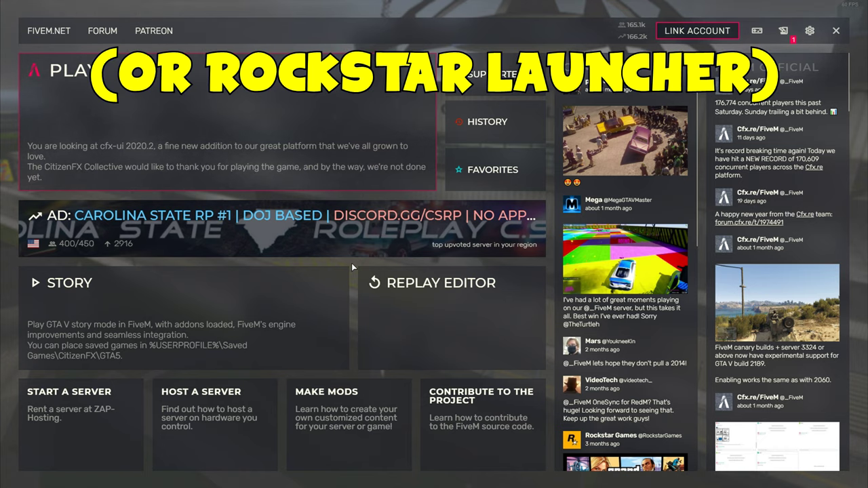
pyautogui.click(388, 303)
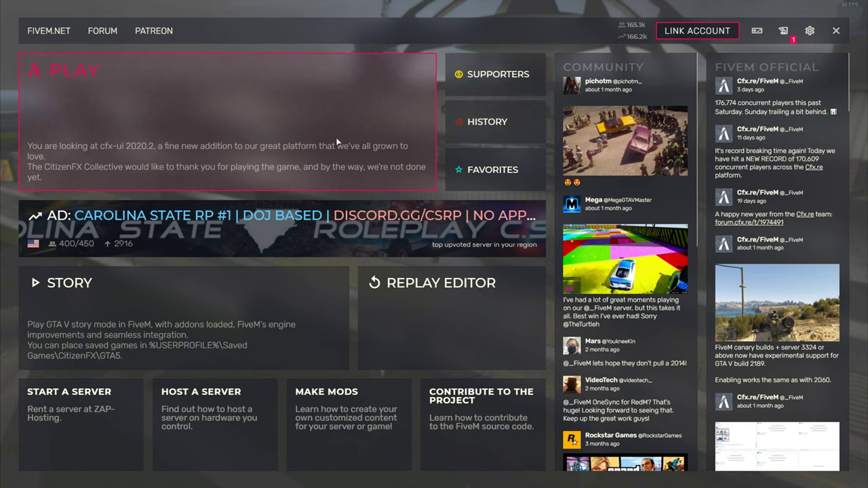
pyautogui.click(337, 141)
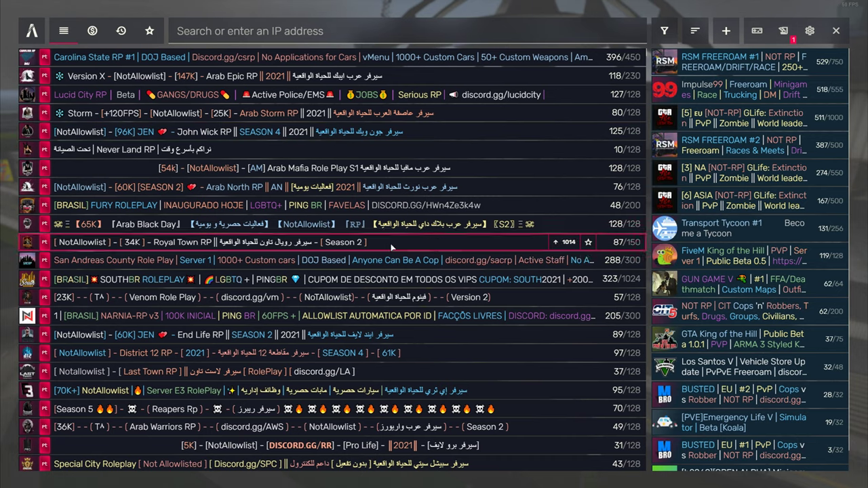
pyautogui.scroll(-4, 409, 240)
pyautogui.scroll(-20, 409, 240)
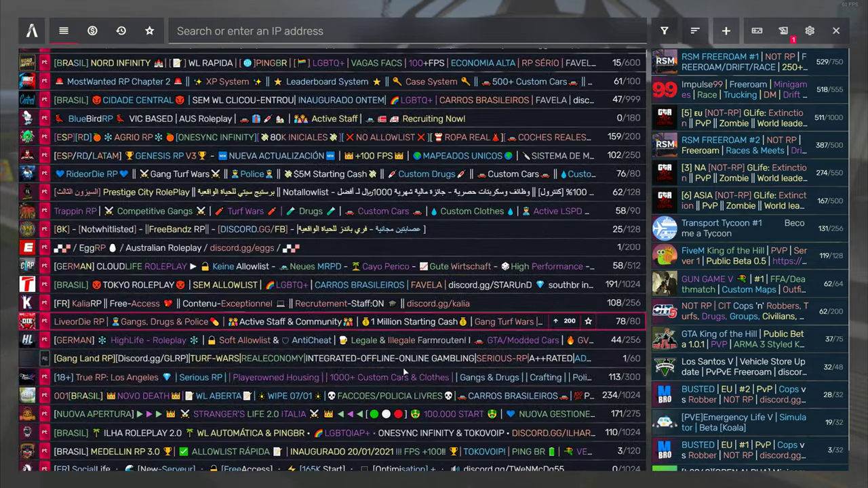
pyautogui.scroll(-15, 362, 329)
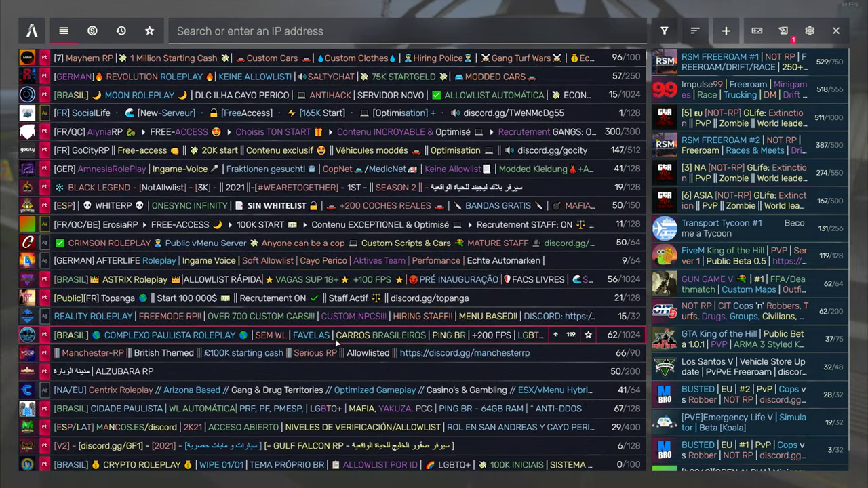
pyautogui.scroll(-15, 369, 343)
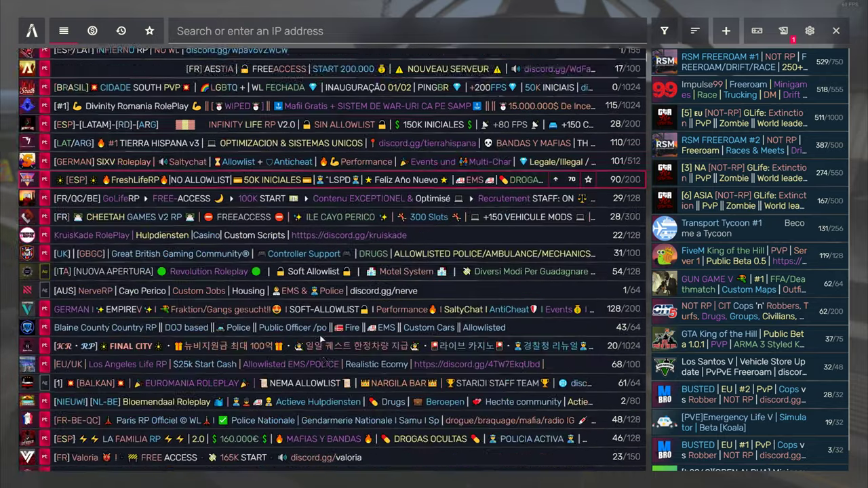
pyautogui.scroll(-15, 343, 335)
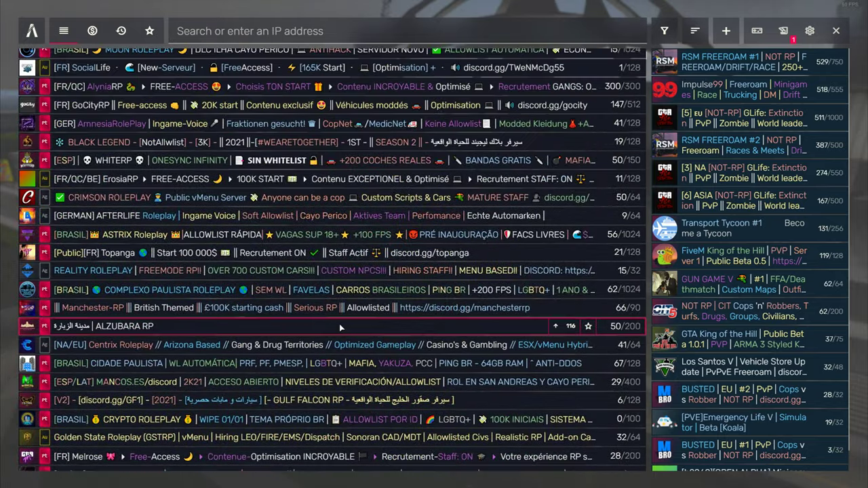
pyautogui.scroll(-15, 342, 323)
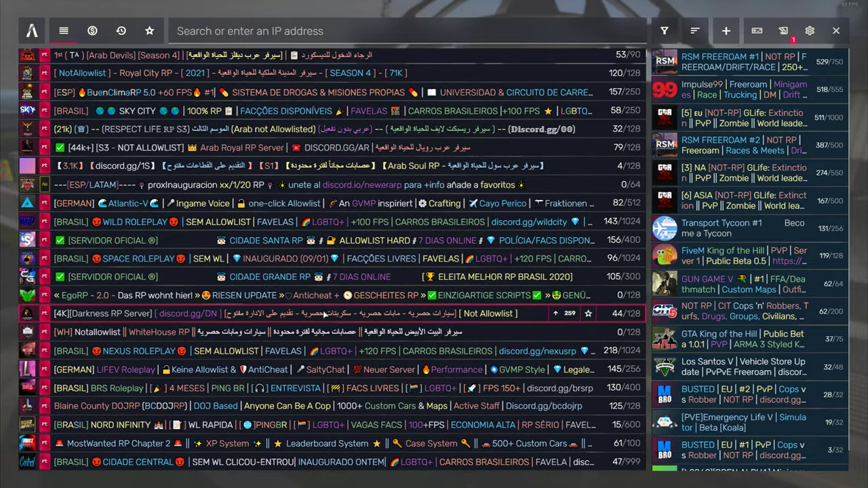
pyautogui.scroll(-10, 190, 190)
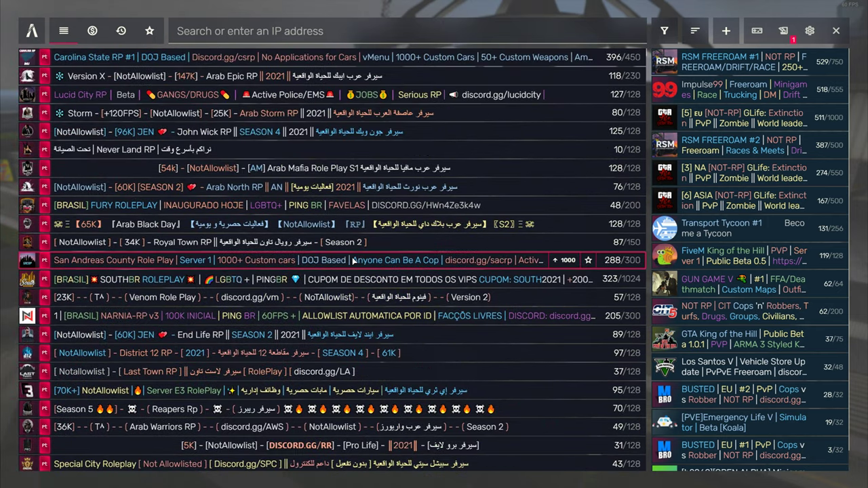
pyautogui.click(34, 32)
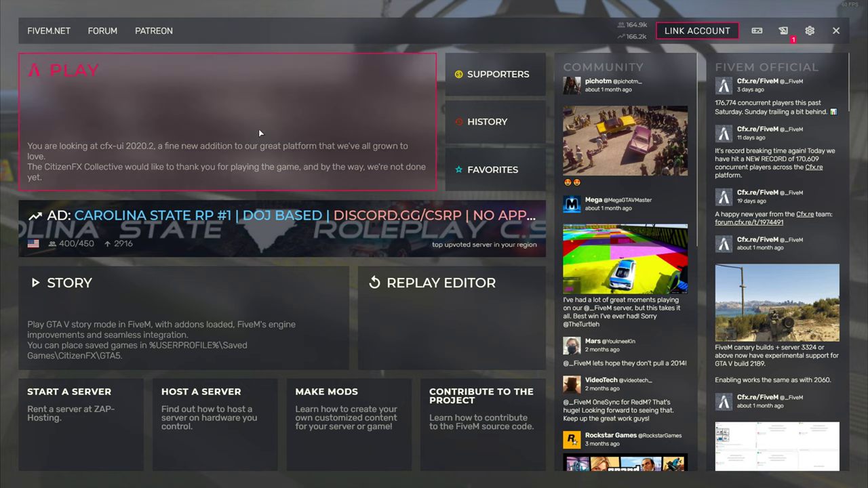
# Mark the Version X Arab Epic RP server as a favorite from the public server list
pyautogui.click(258, 128)
pyautogui.click(228, 80)
pyautogui.click(89, 34)
pyautogui.click(66, 31)
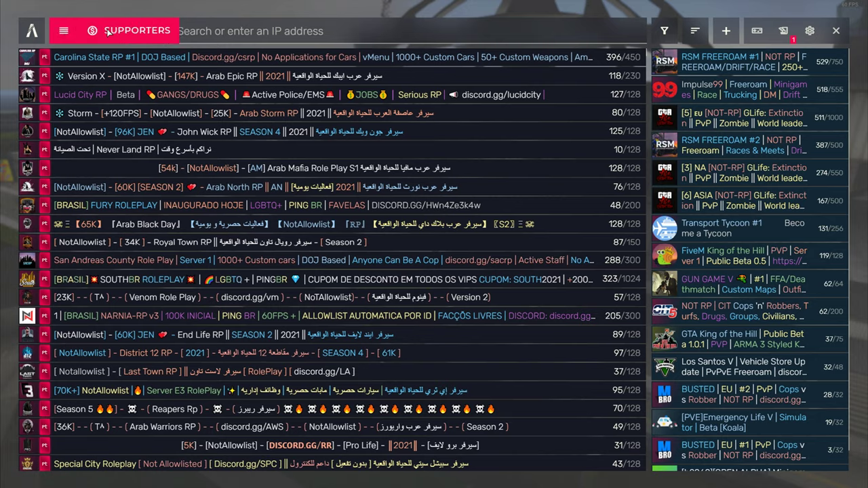
# Confirm Version X appears under Favorites, then return to the FiveM home screen
pyautogui.click(147, 31)
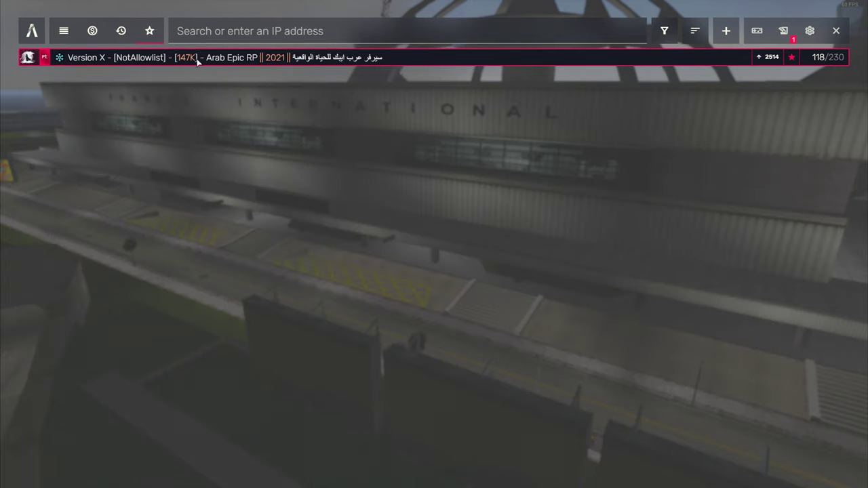
pyautogui.click(200, 57)
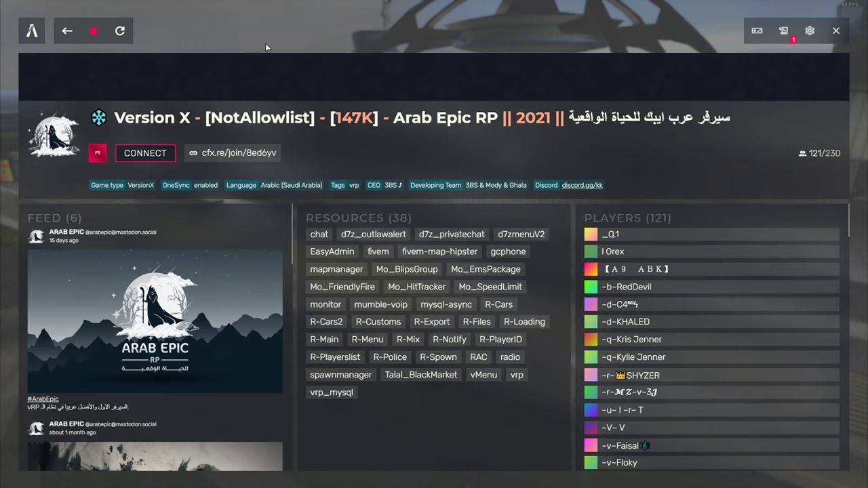
pyautogui.click(67, 31)
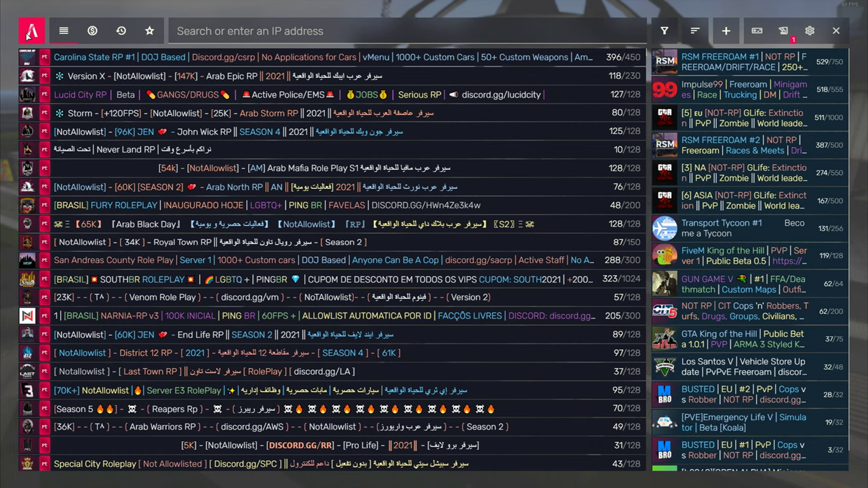
pyautogui.click(28, 34)
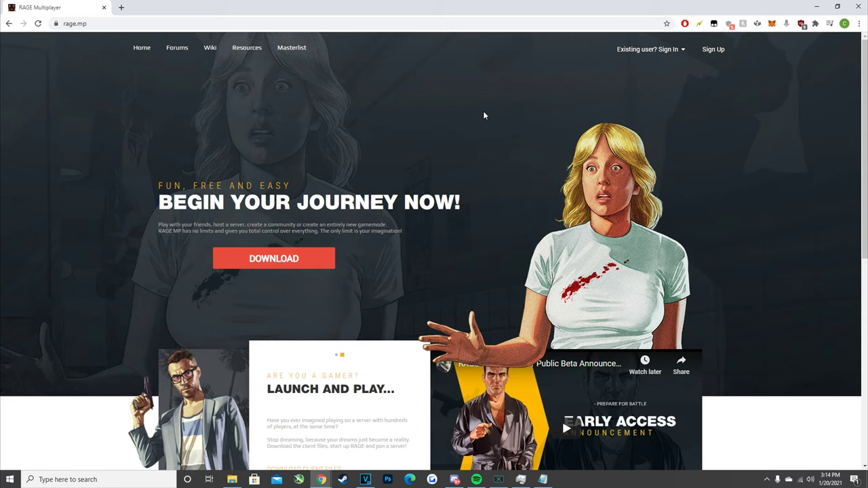
# Download RAGEMultiplayer_Setup.exe from the rage.mp download page
pyautogui.rightClick(242, 116)
pyautogui.click(240, 66)
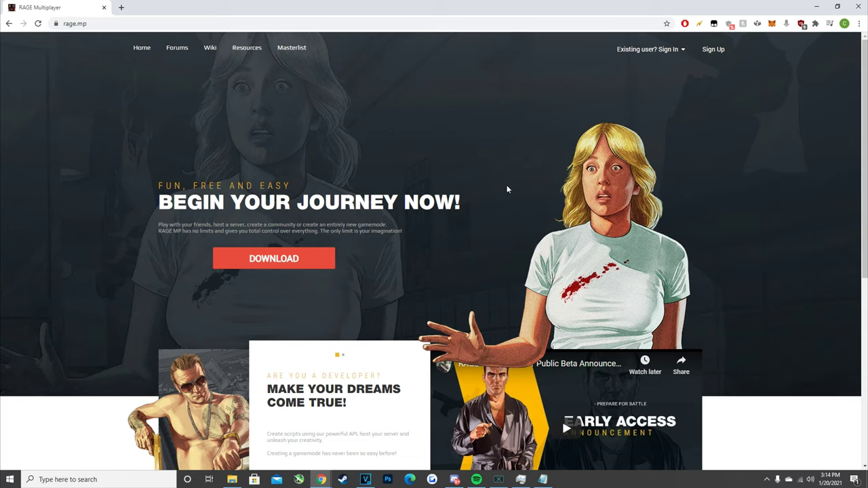
pyautogui.click(275, 260)
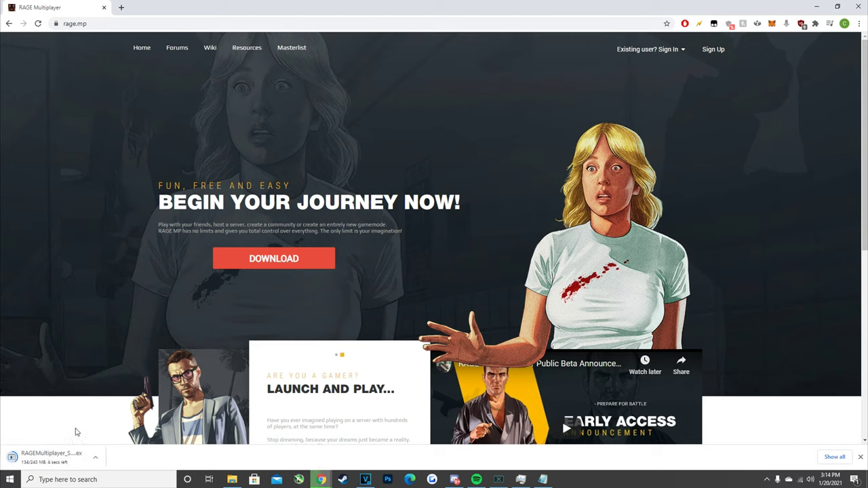
# Run the RAGE Multiplayer setup with admin permission and accept its licence agreement
pyautogui.click(52, 459)
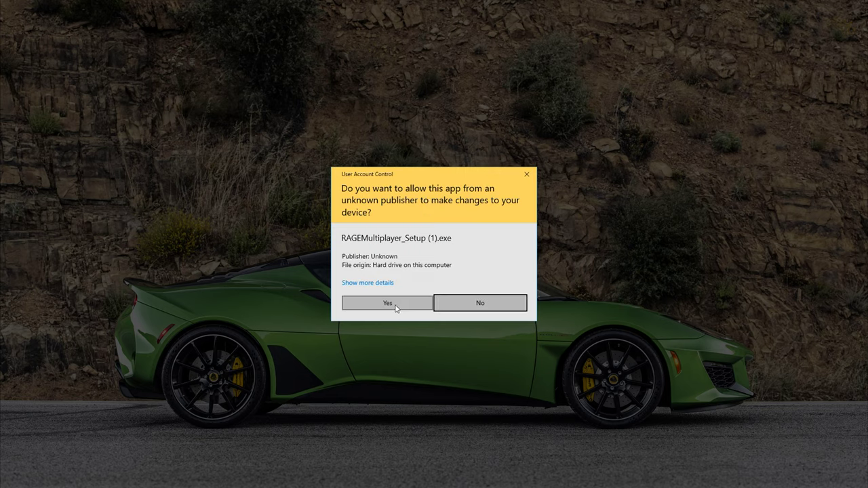
pyautogui.click(396, 307)
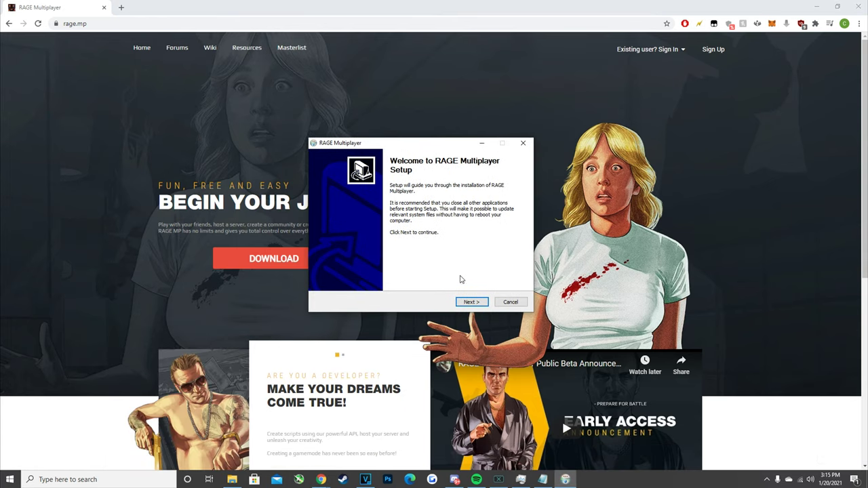
pyautogui.click(471, 302)
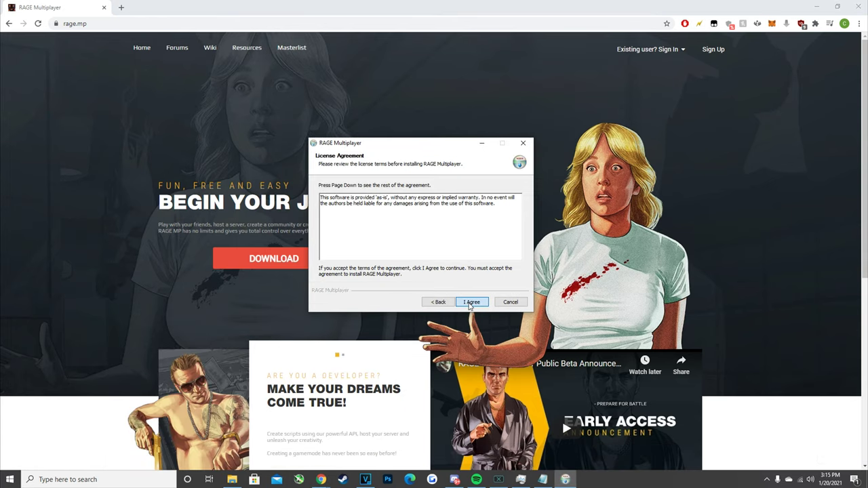
pyautogui.click(471, 302)
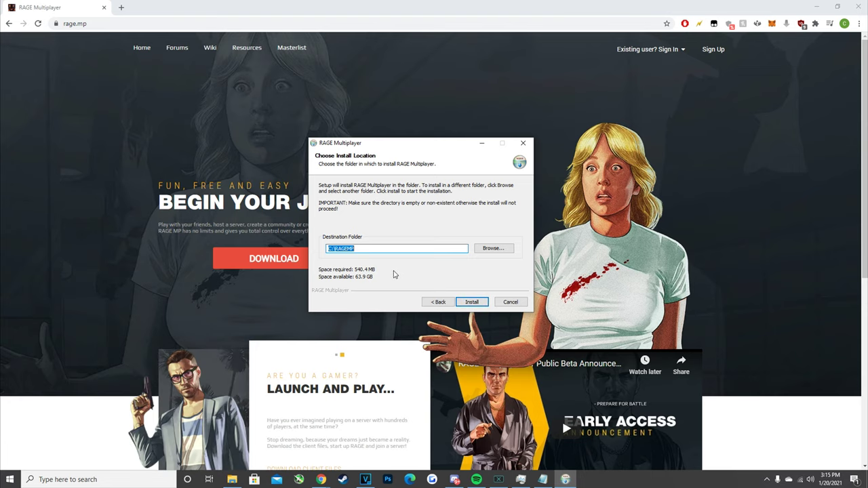
# Install into C:\RAGEMP and finish with 'Run RAGE Multiplayer' checked
pyautogui.click(368, 248)
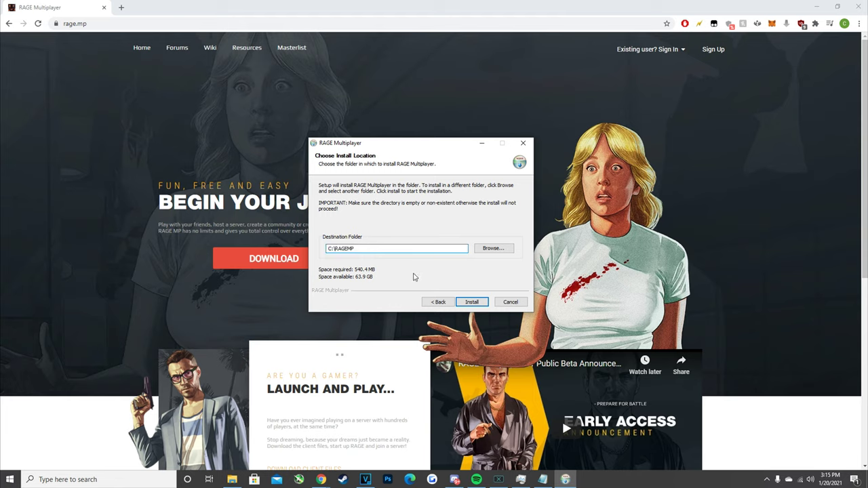
pyautogui.click(478, 300)
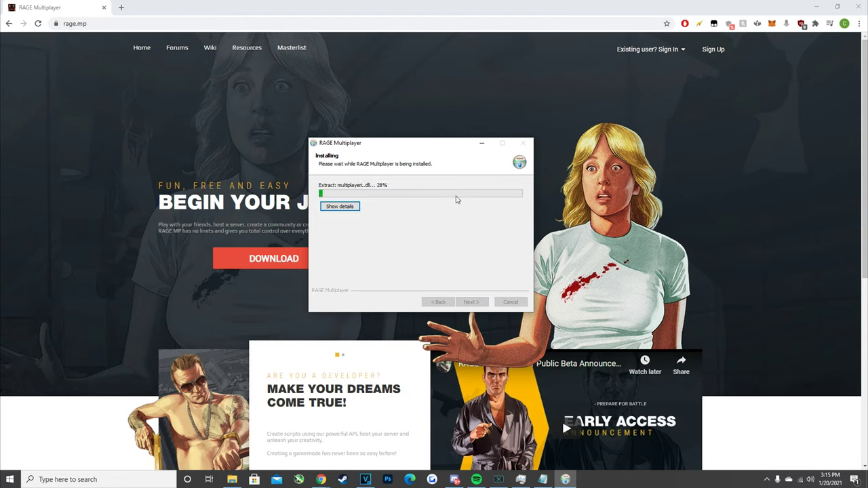
pyautogui.moveTo(383, 147); pyautogui.dragTo(378, 151)
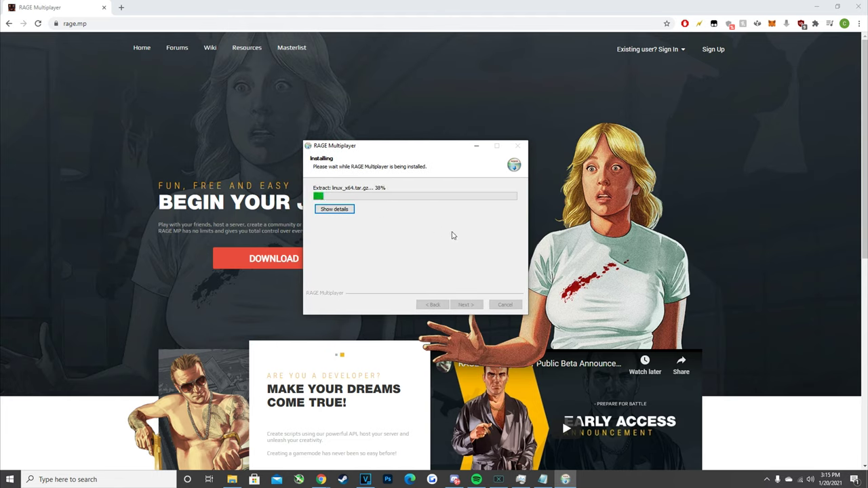
pyautogui.moveTo(362, 150); pyautogui.dragTo(373, 159)
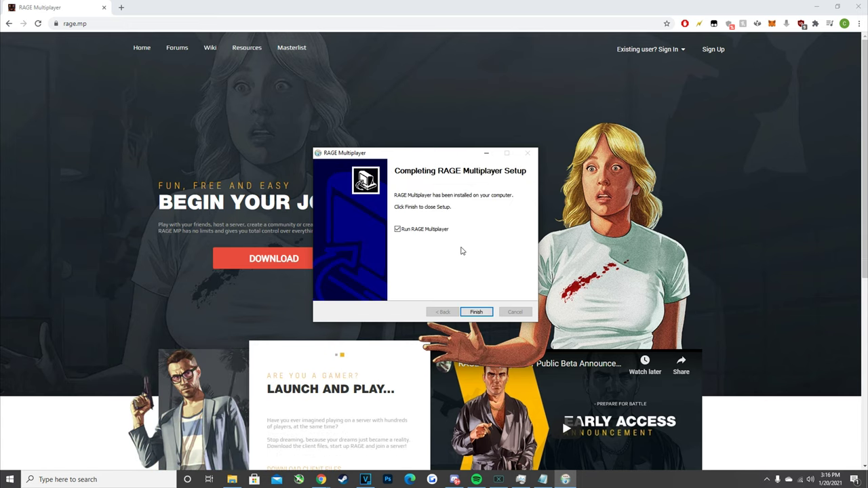
pyautogui.moveTo(404, 154)
pyautogui.mouseDown()
pyautogui.moveTo(426, 147)
pyautogui.moveTo(398, 145)
pyautogui.mouseUp()
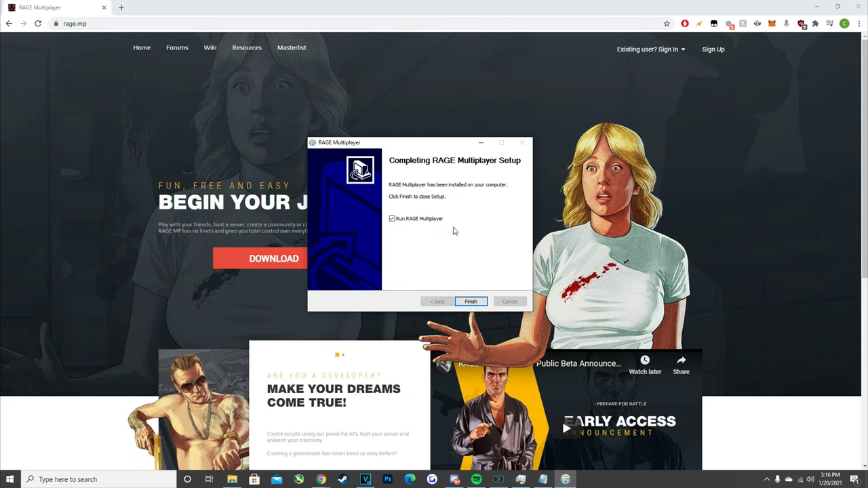
pyautogui.click(467, 301)
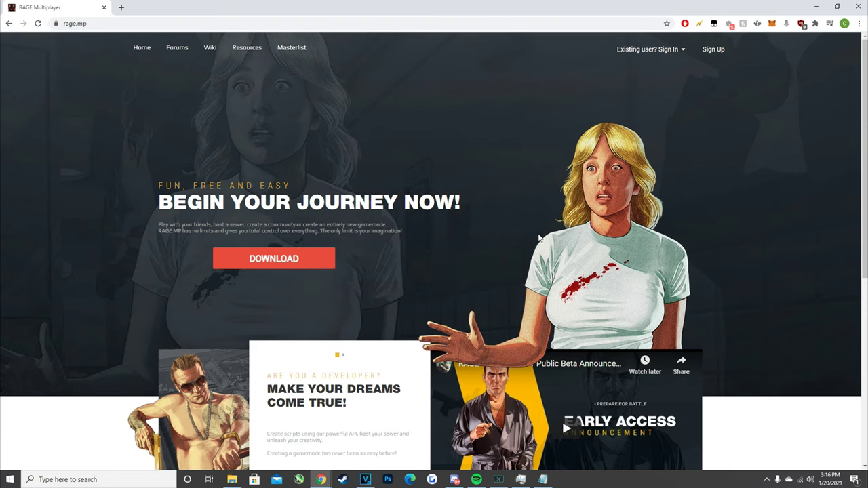